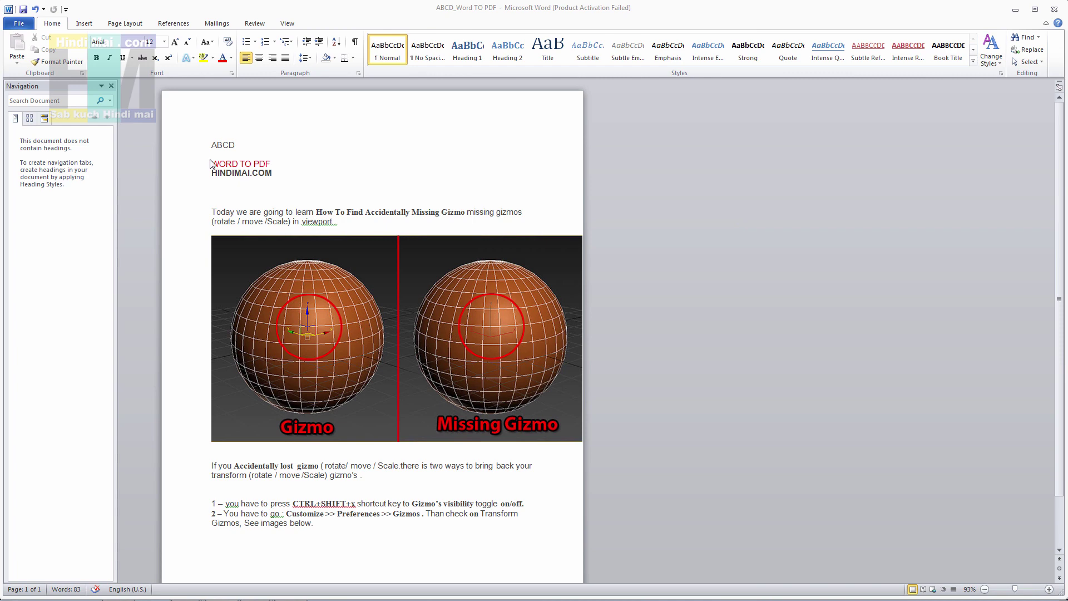
Deselect the header lines and bring up the Info page for ABCD_Word TO PDF
drag(274, 173, 213, 157)
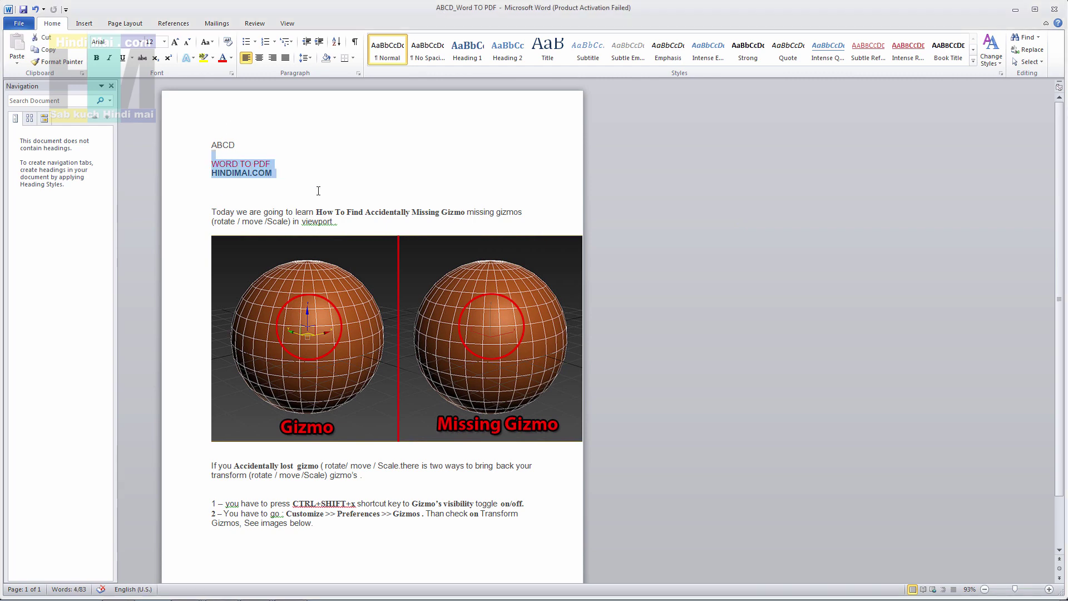
click(301, 192)
scroll(282, 415, down, 2)
scroll(281, 415, up, 2)
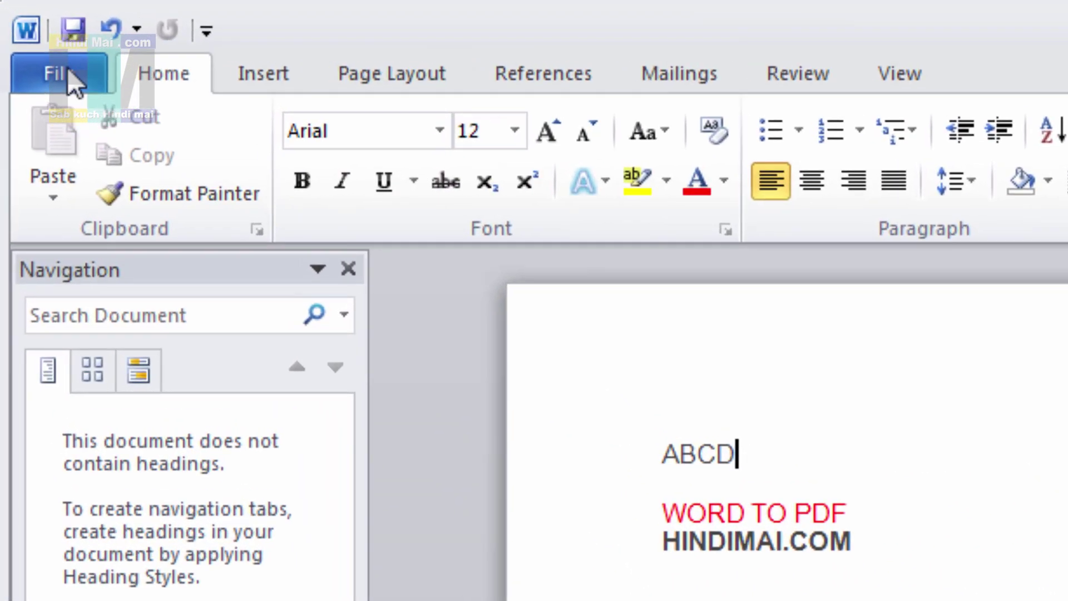
click(18, 23)
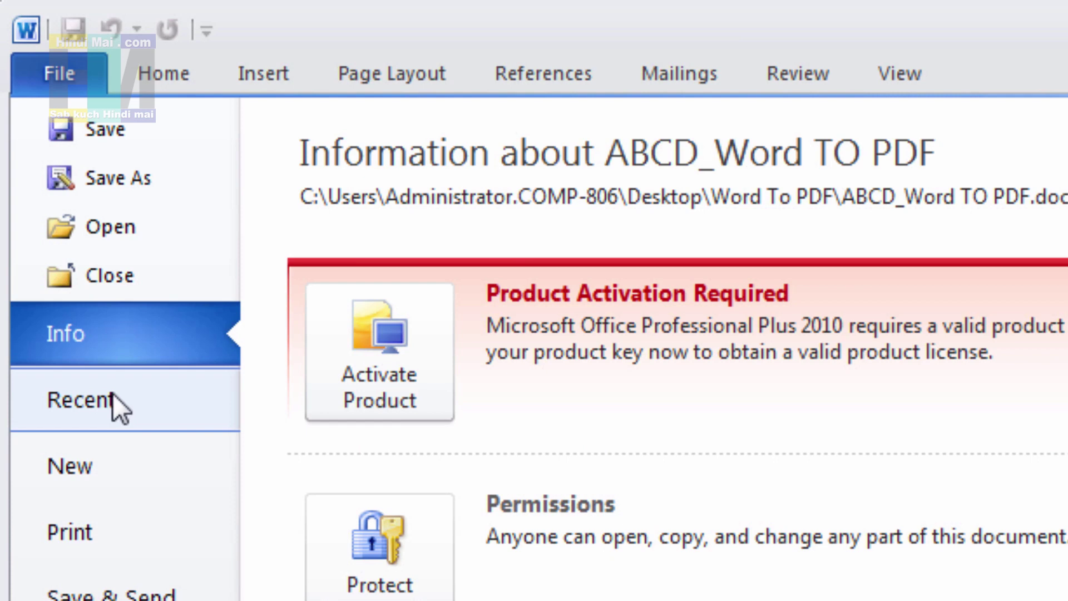
Save a PDF copy of the document named 'ABCD_Word TO PDF 001'
click(162, 178)
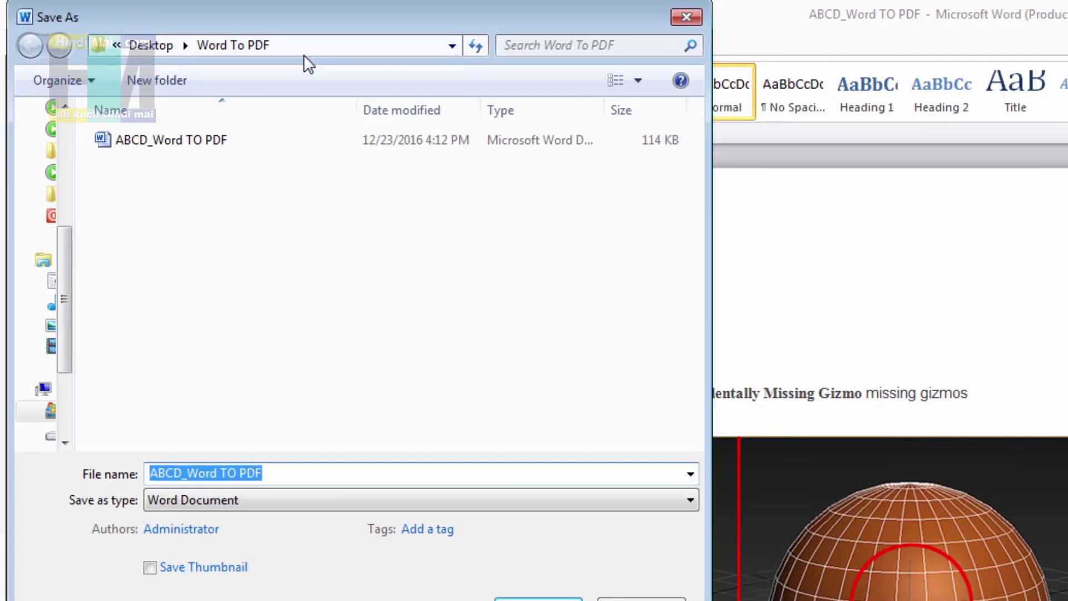
mouse_move(304, 55)
mouse_down()
mouse_move(442, 133)
mouse_move(612, 167)
mouse_up()
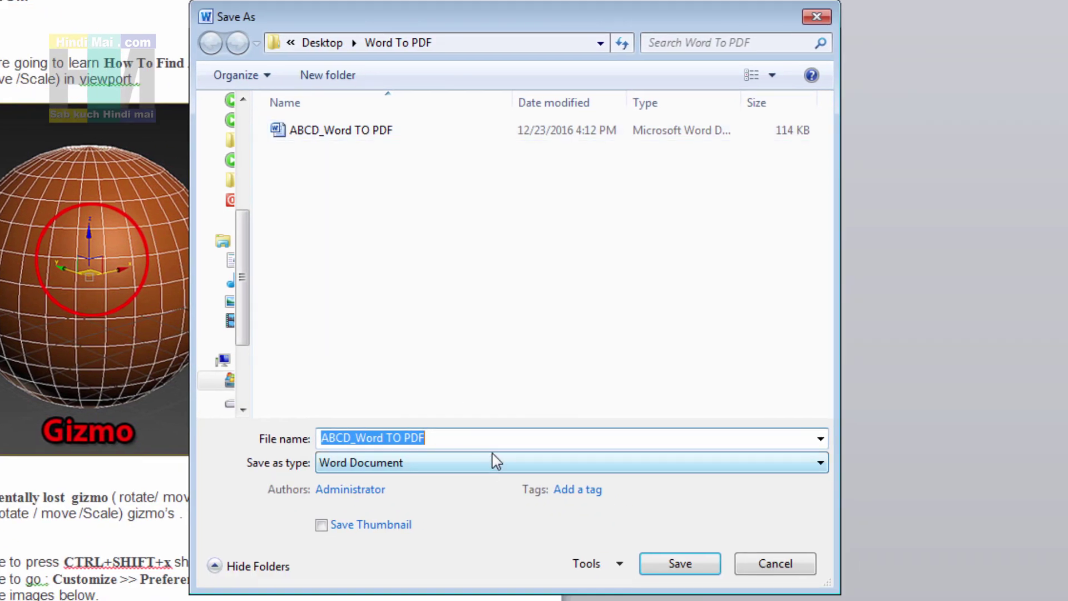
click(461, 439)
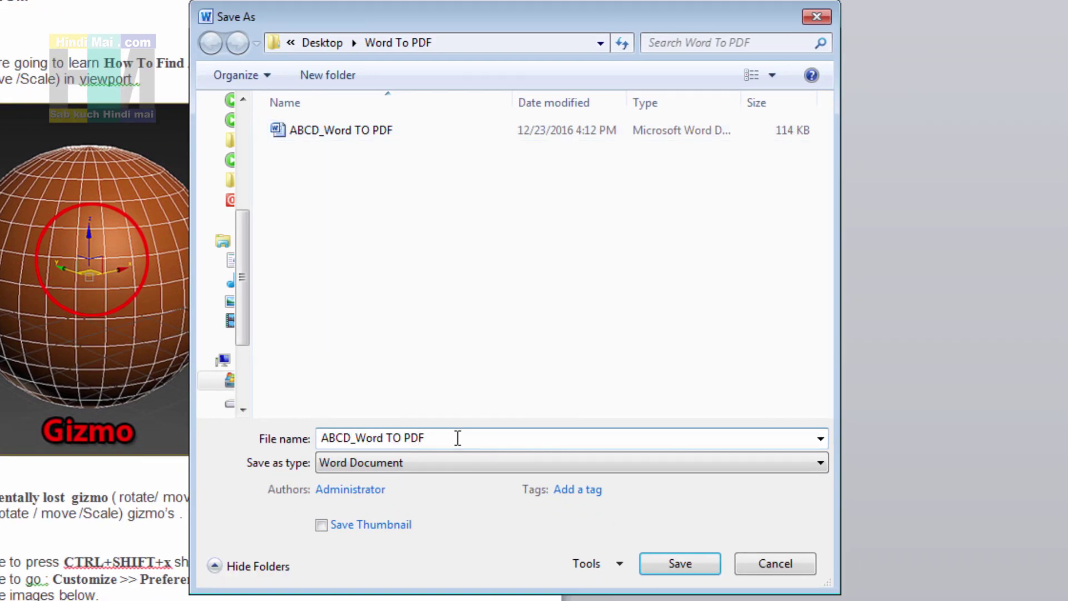
text( 001)
click(457, 464)
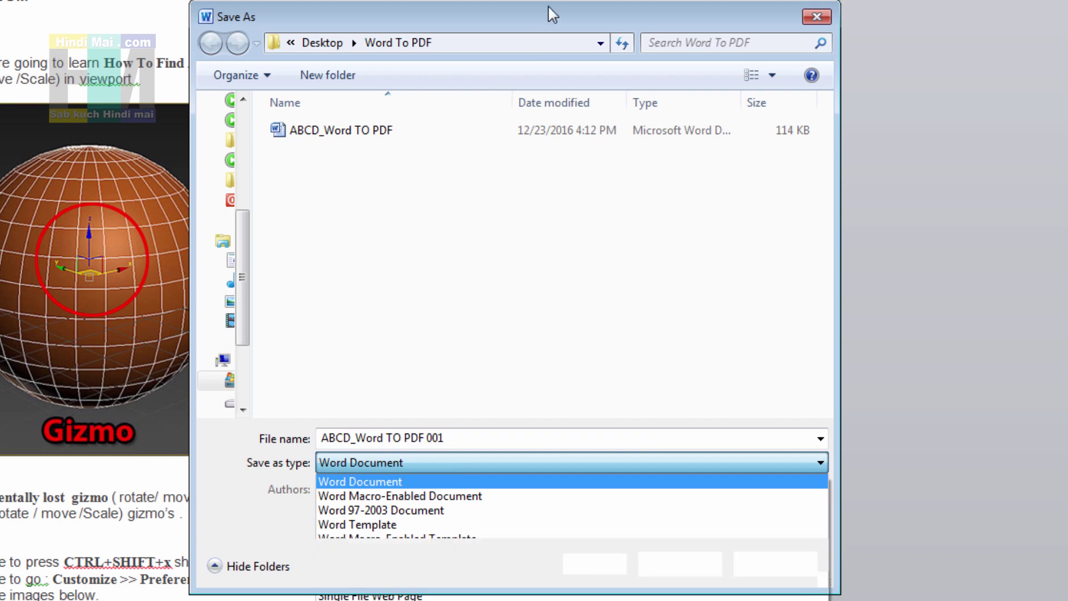
drag(548, 6, 436, 2)
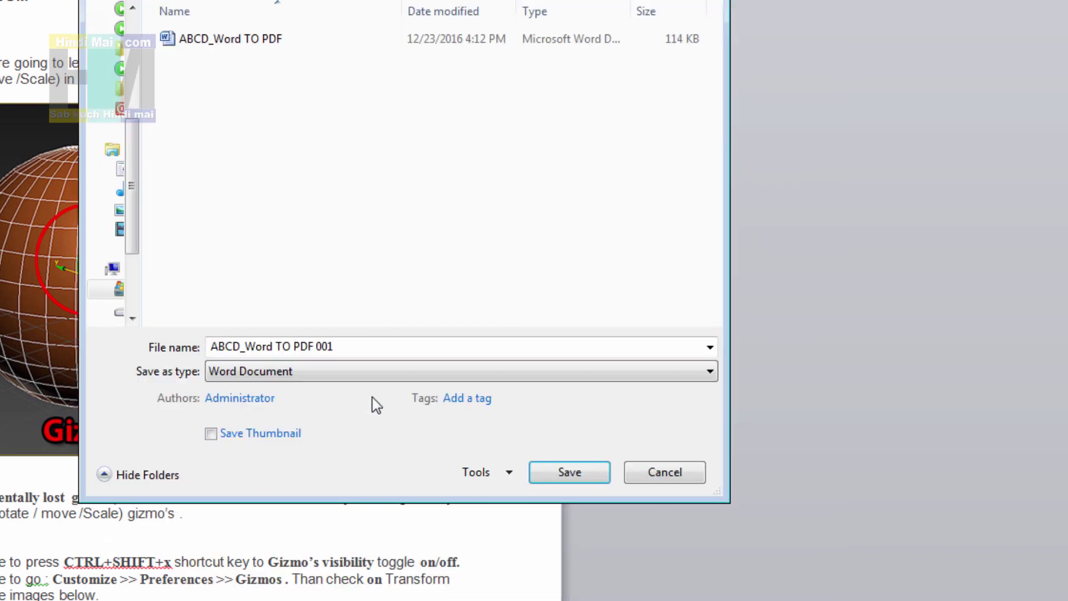
click(384, 373)
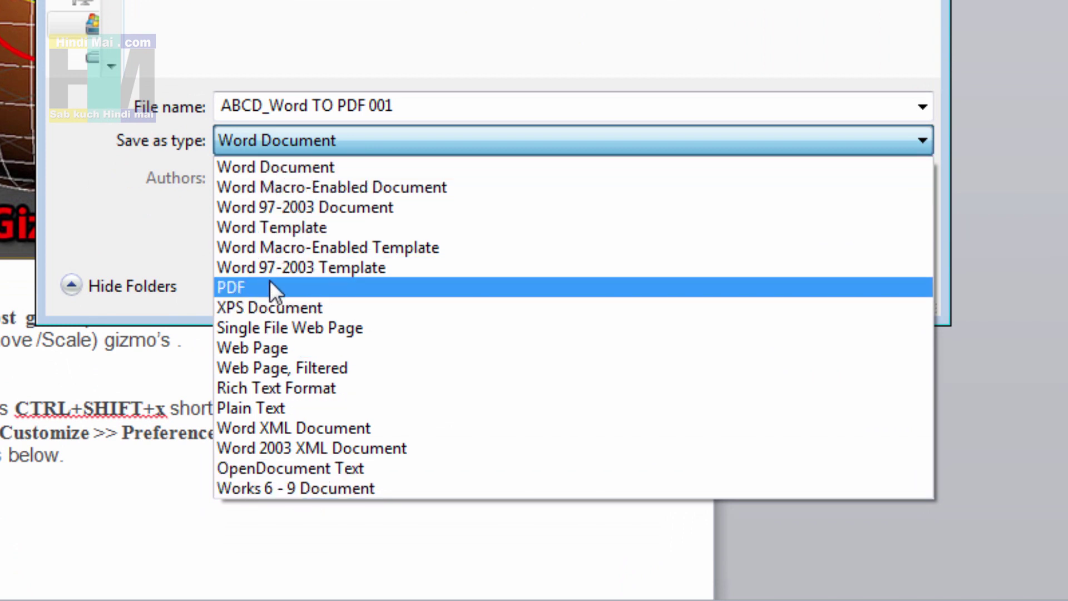
click(312, 286)
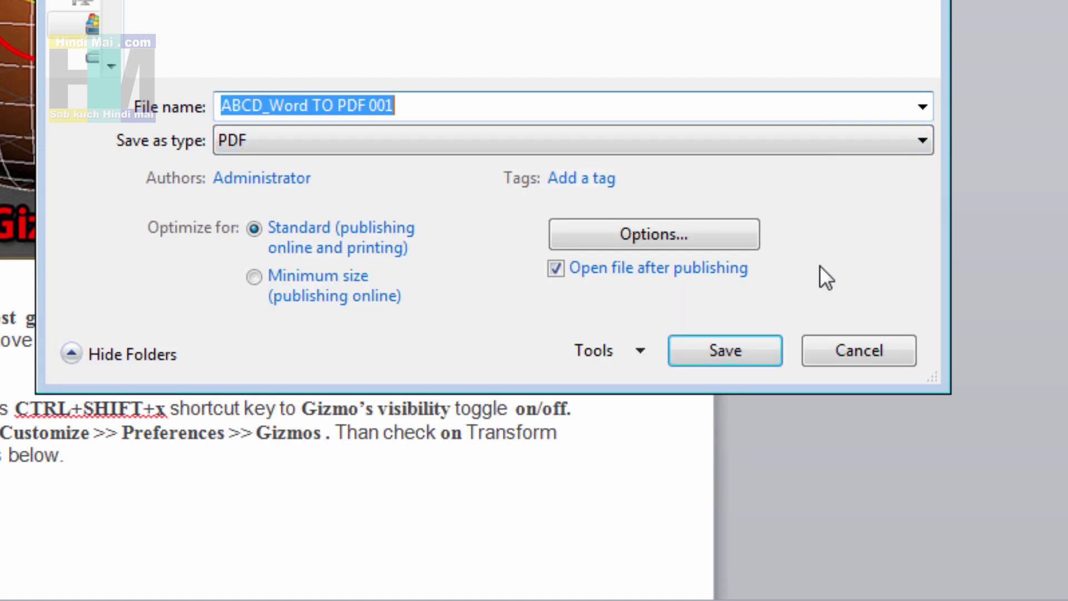
click(740, 351)
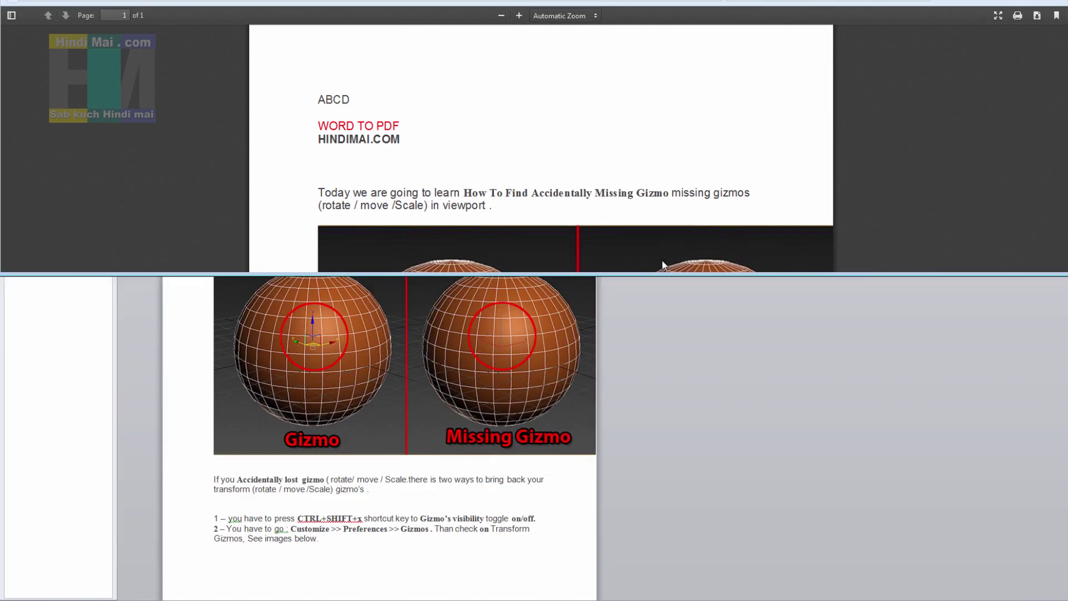
Expand and scroll through the ABCD_Word TO PDF 001 PDF in Firefox, then close it
drag(655, 273, 640, 543)
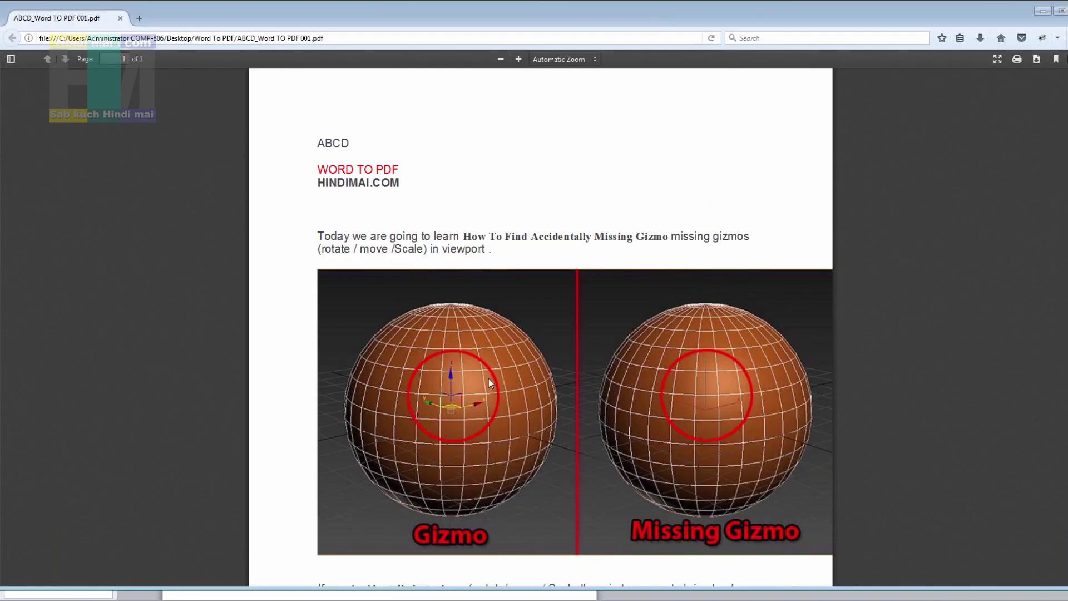
scroll(492, 380, down, 5)
scroll(264, 245, up, 5)
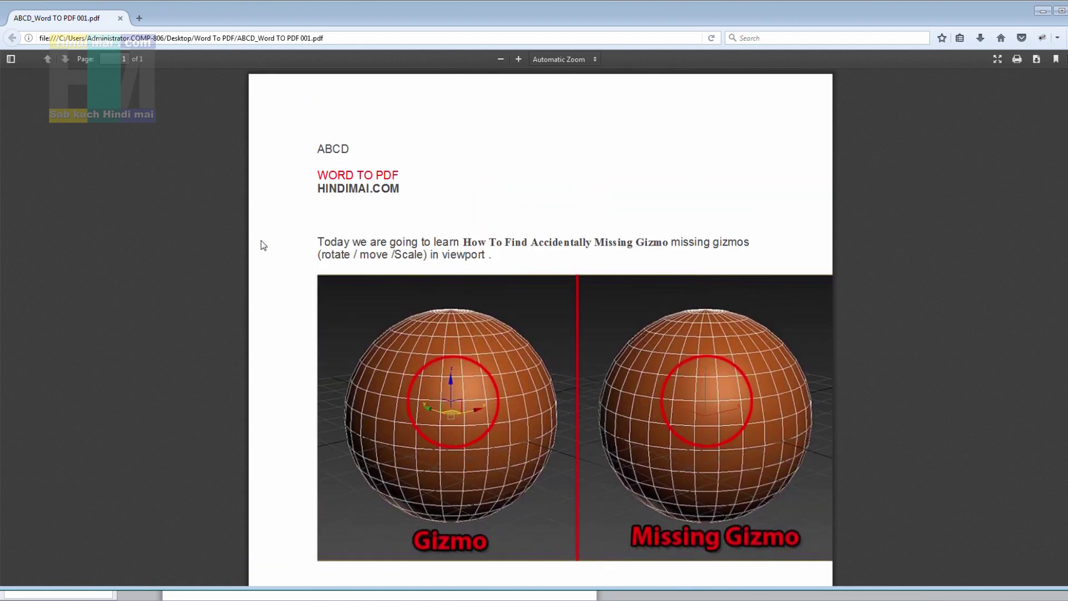
scroll(269, 222, down, 5)
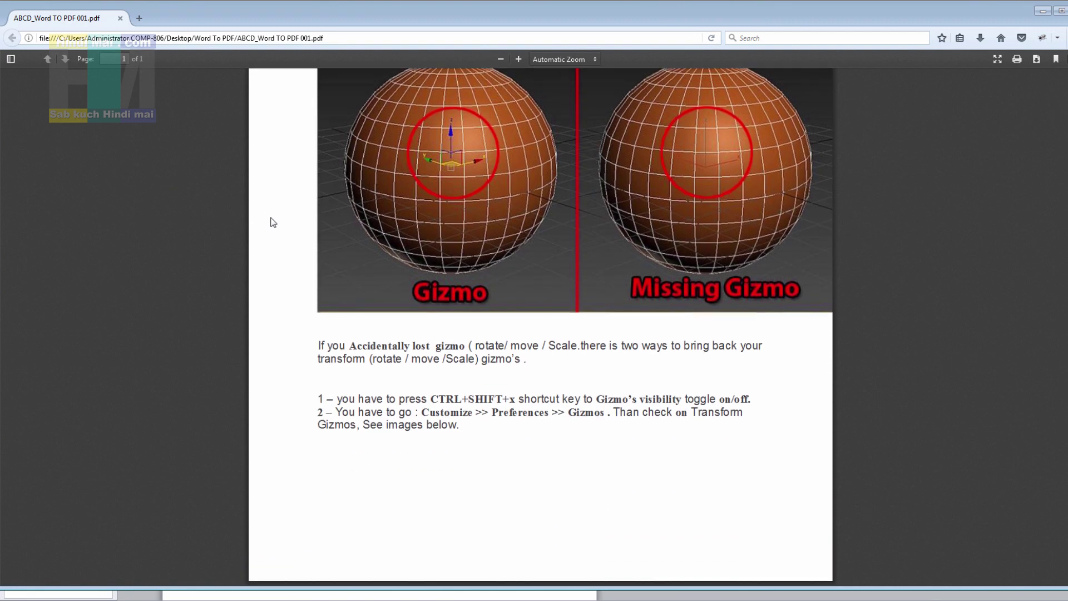
scroll(273, 222, up, 5)
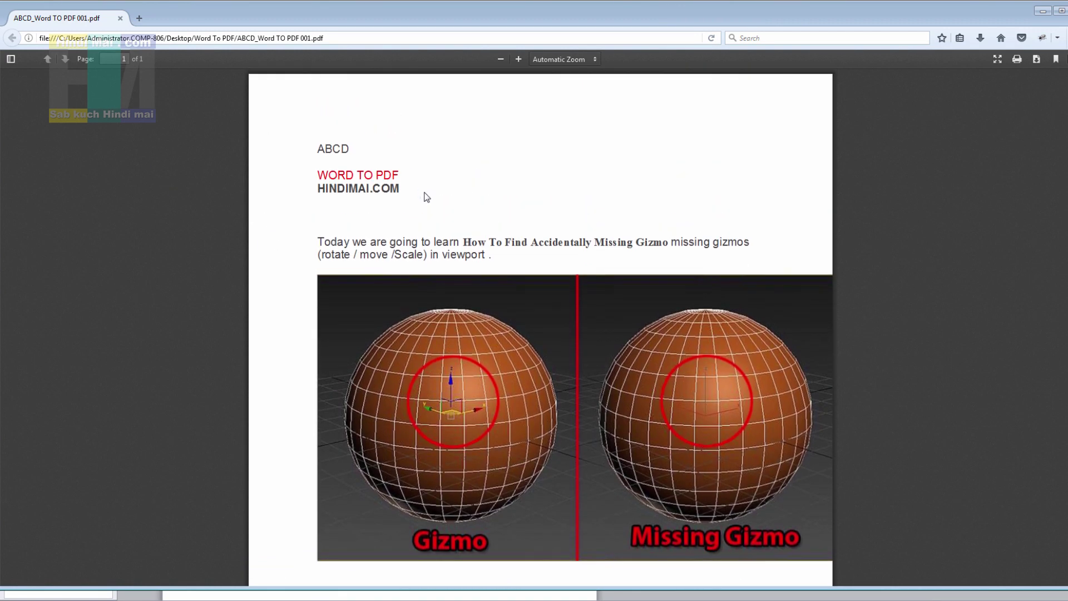
drag(380, 244, 448, 255)
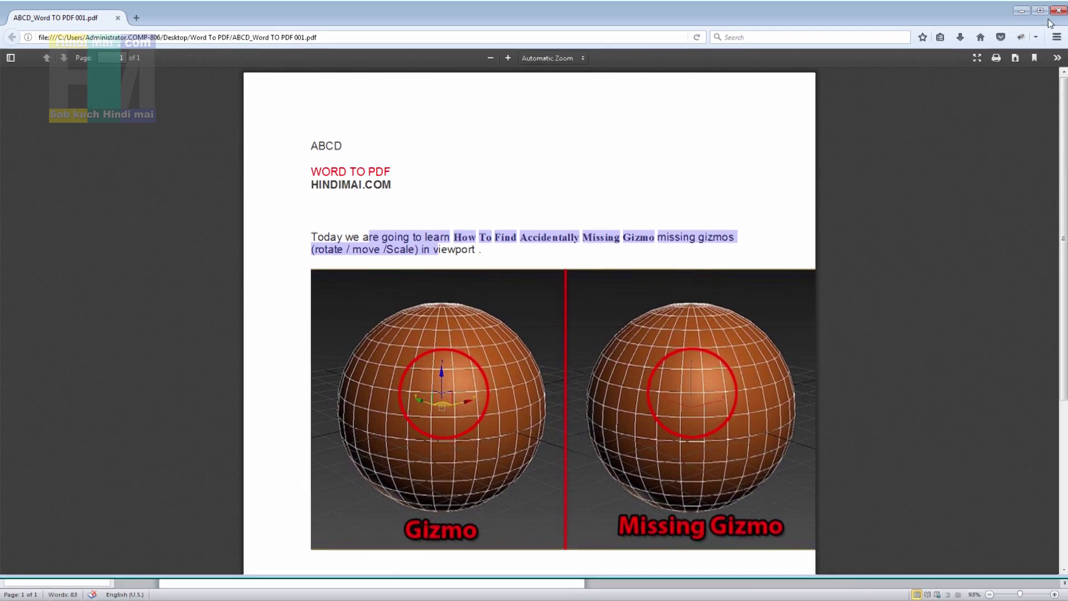
click(1053, 10)
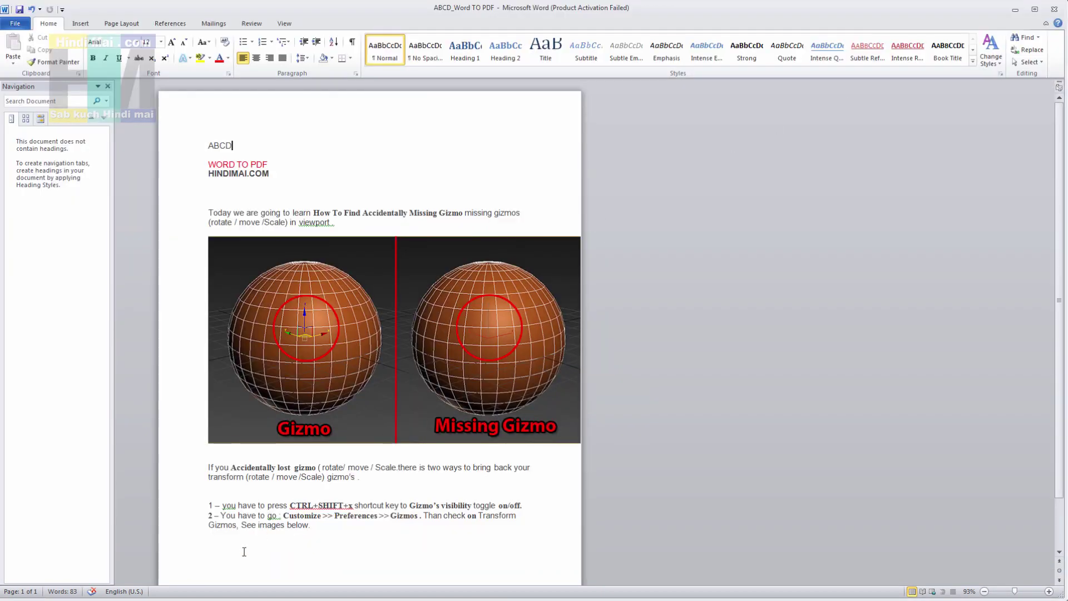
click(183, 588)
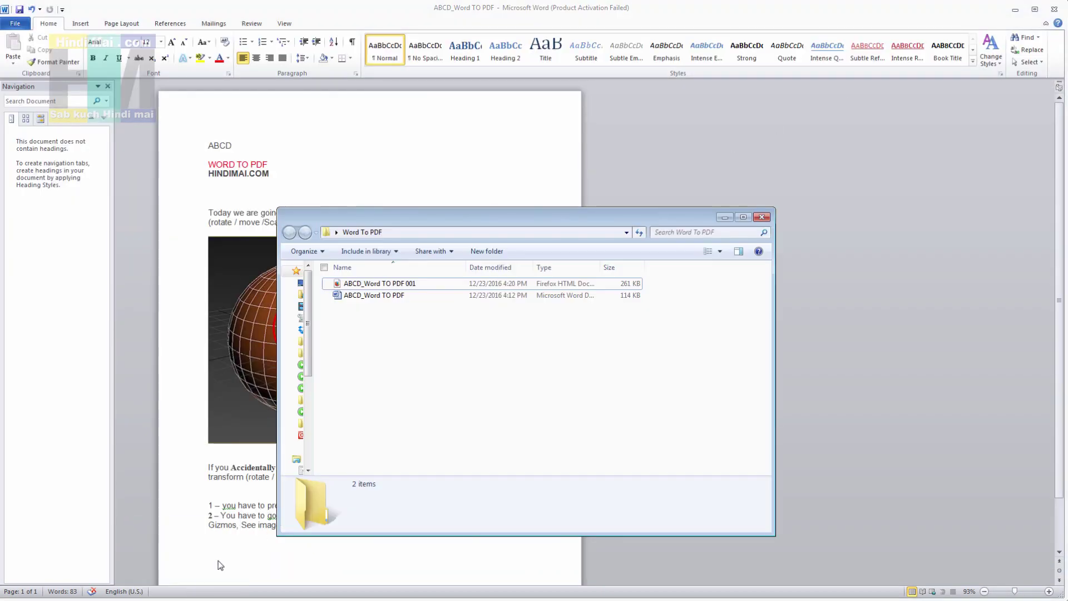
drag(506, 242, 520, 199)
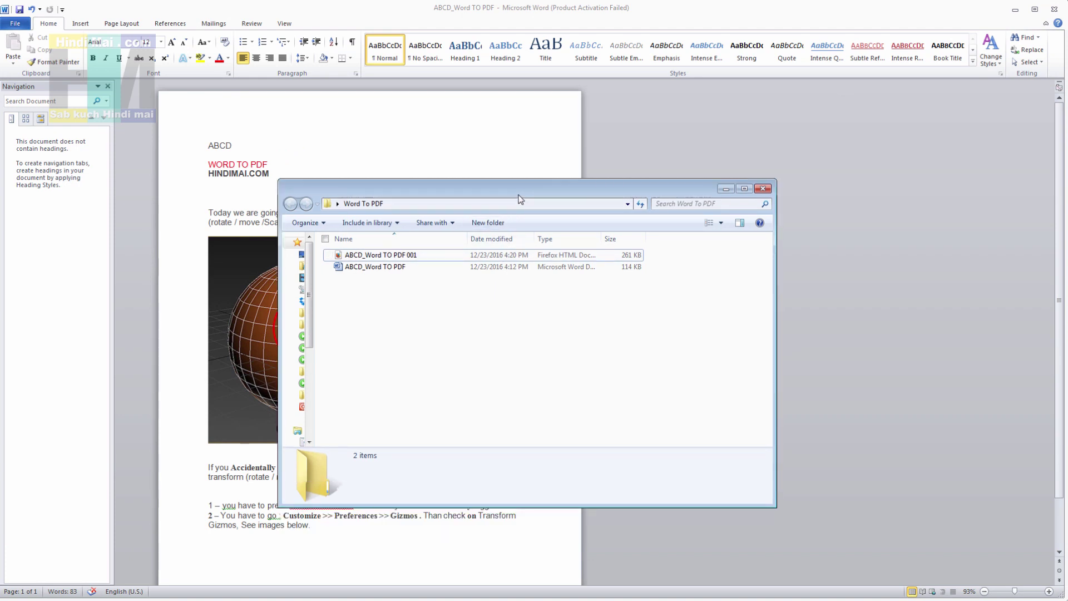
click(412, 256)
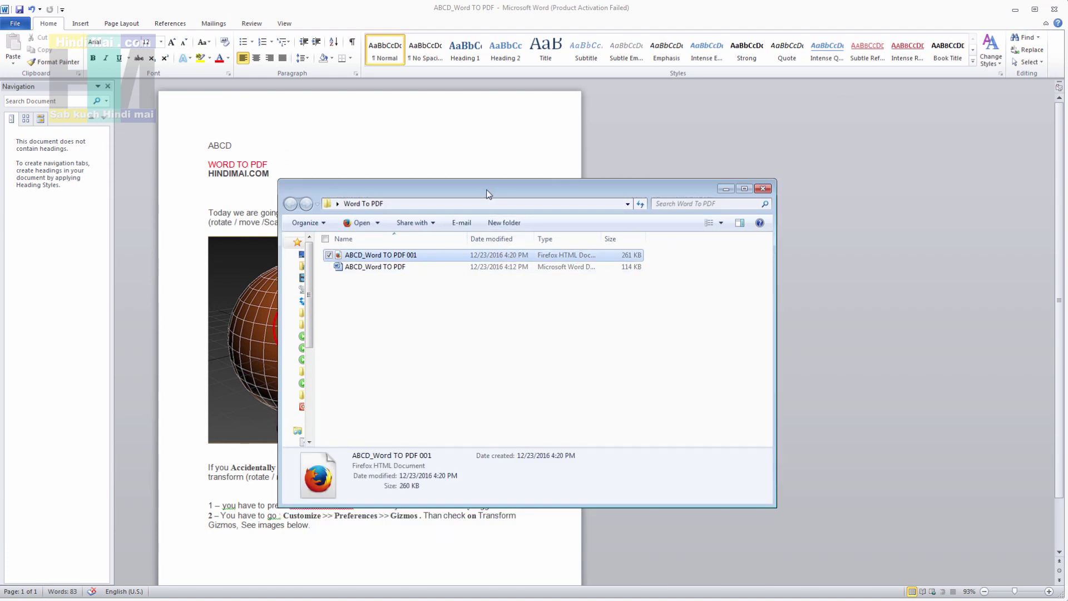
drag(486, 189, 619, 184)
click(580, 286)
click(547, 259)
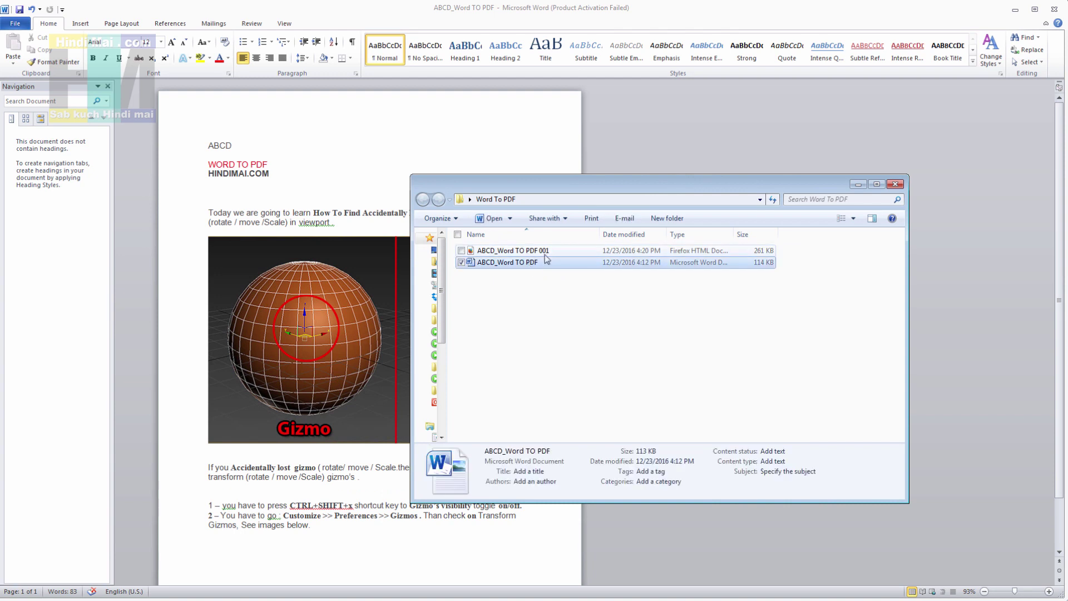
click(540, 250)
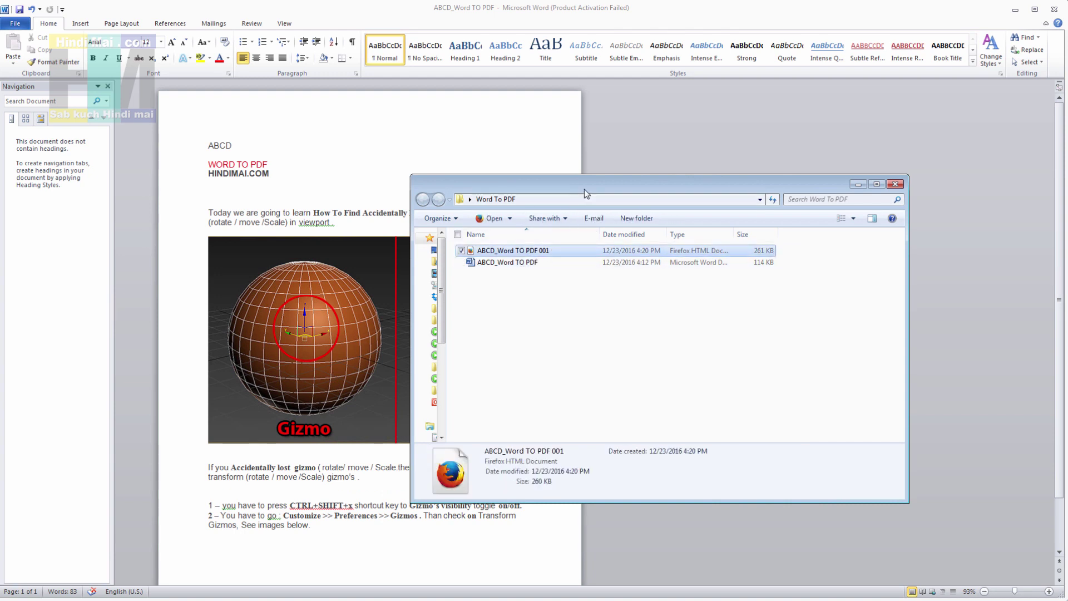
drag(584, 188, 381, 201)
click(349, 370)
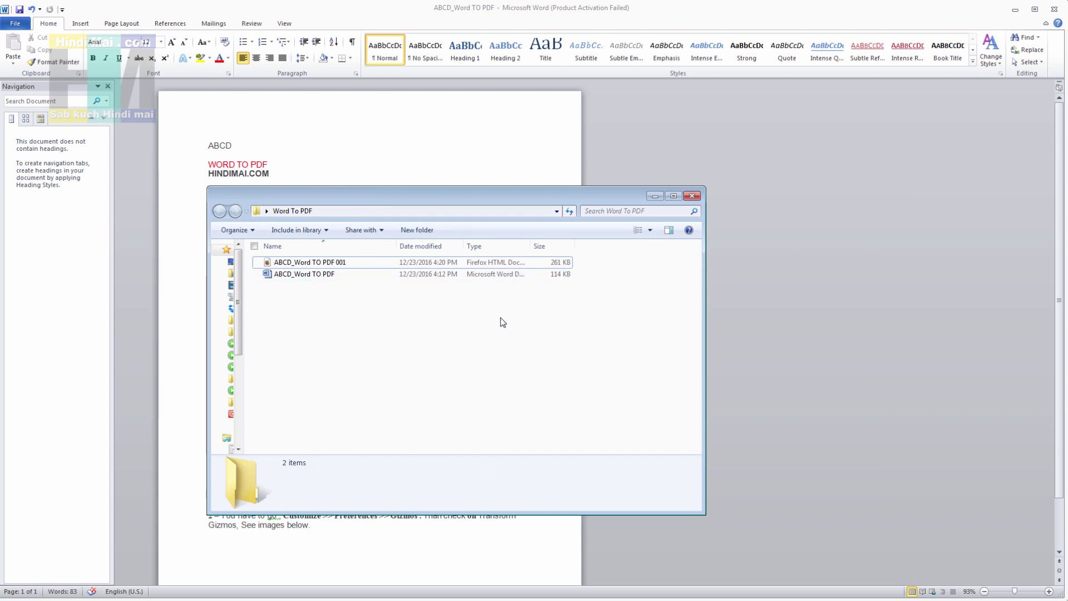
click(655, 196)
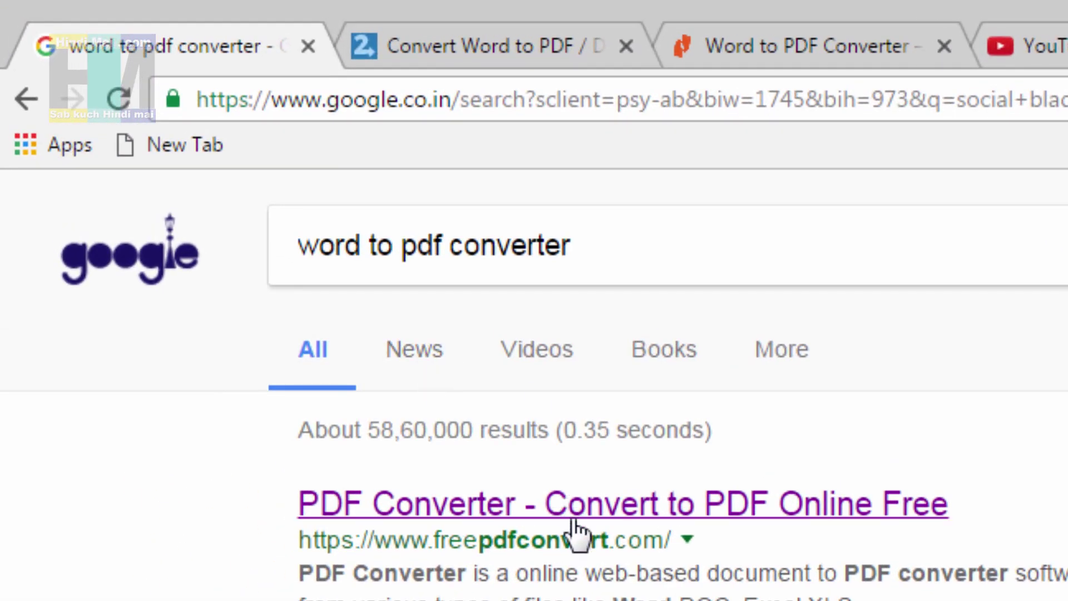
Scroll the 'word to pdf converter' results, then bring the doc2pdf.com converter tab forward
scroll(191, 272, down, 3)
scroll(191, 272, down, 2)
scroll(191, 272, down, 2)
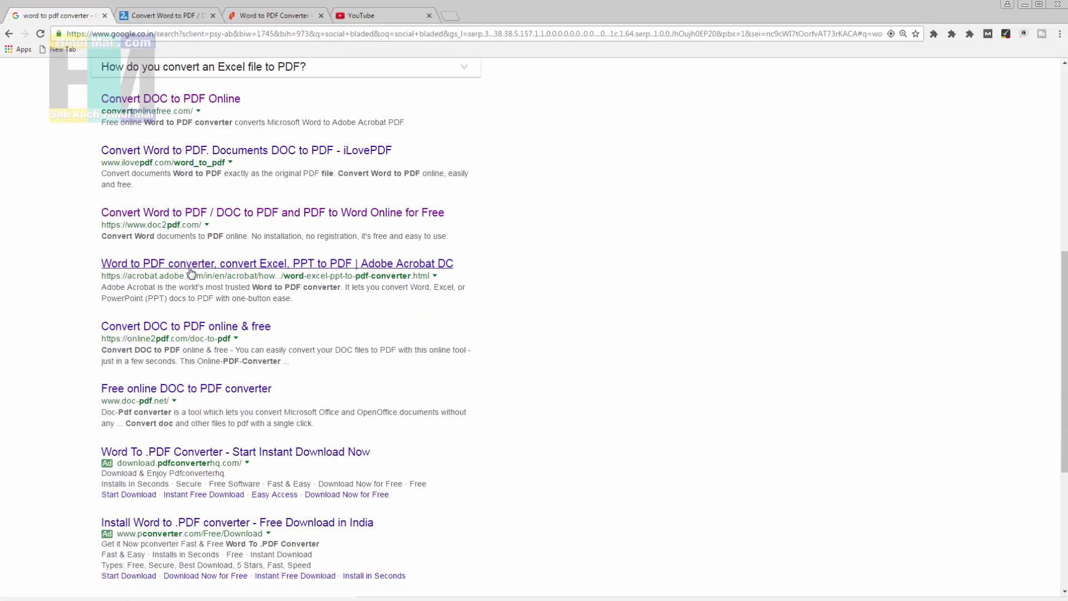
scroll(190, 367, up, 6)
scroll(216, 222, up, 2)
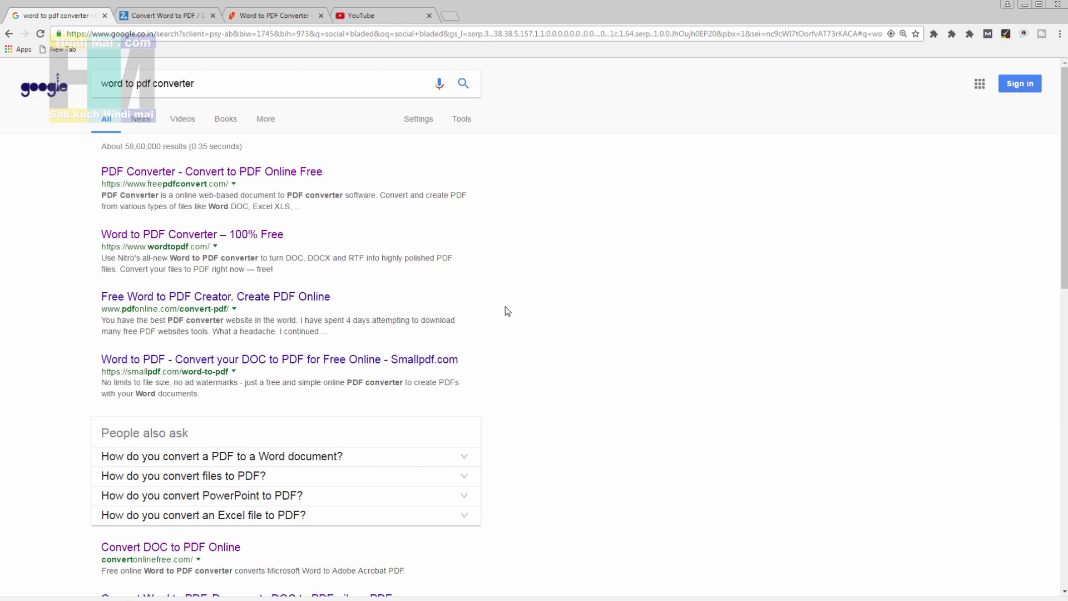
click(173, 17)
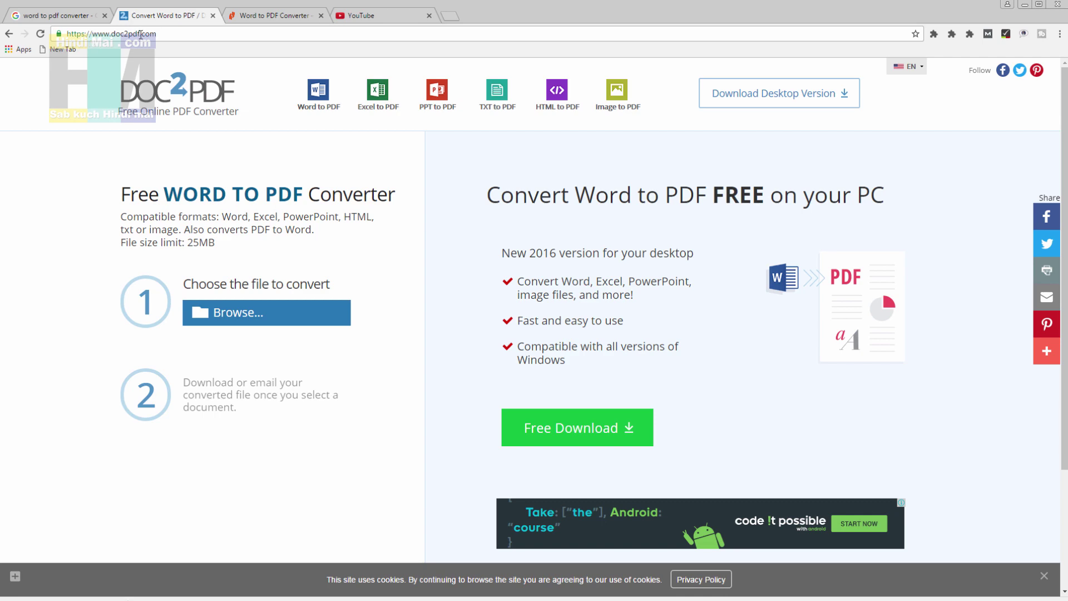
drag(168, 35, 114, 35)
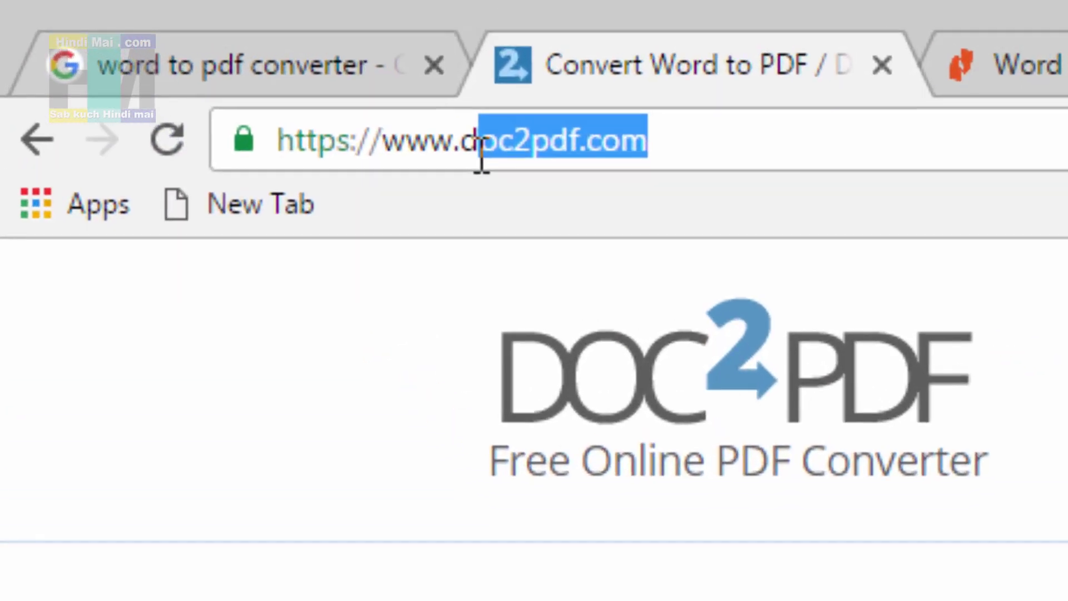
click(164, 35)
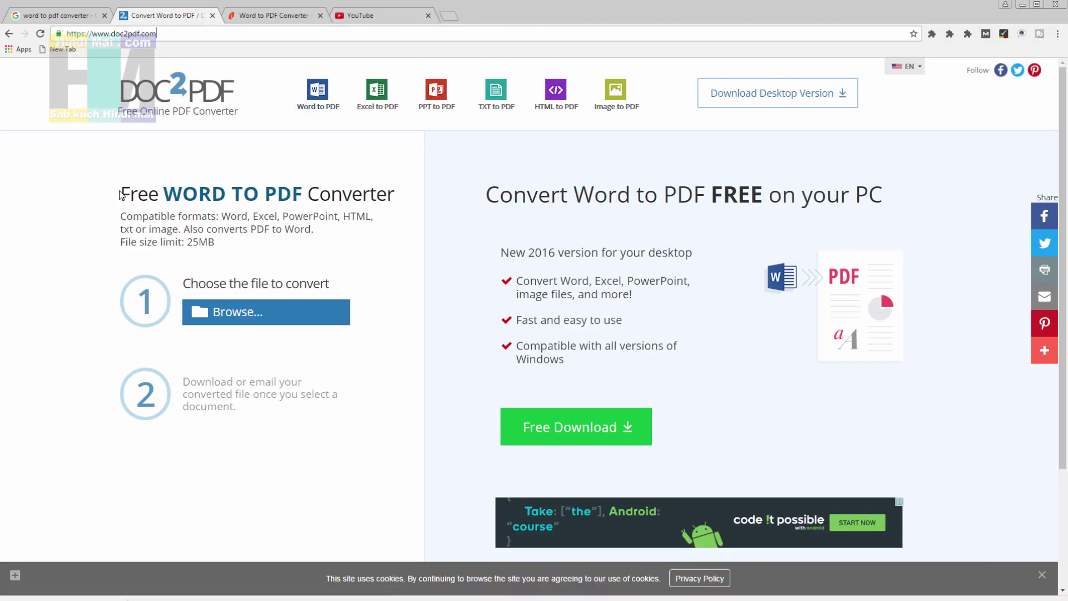
drag(121, 193, 313, 189)
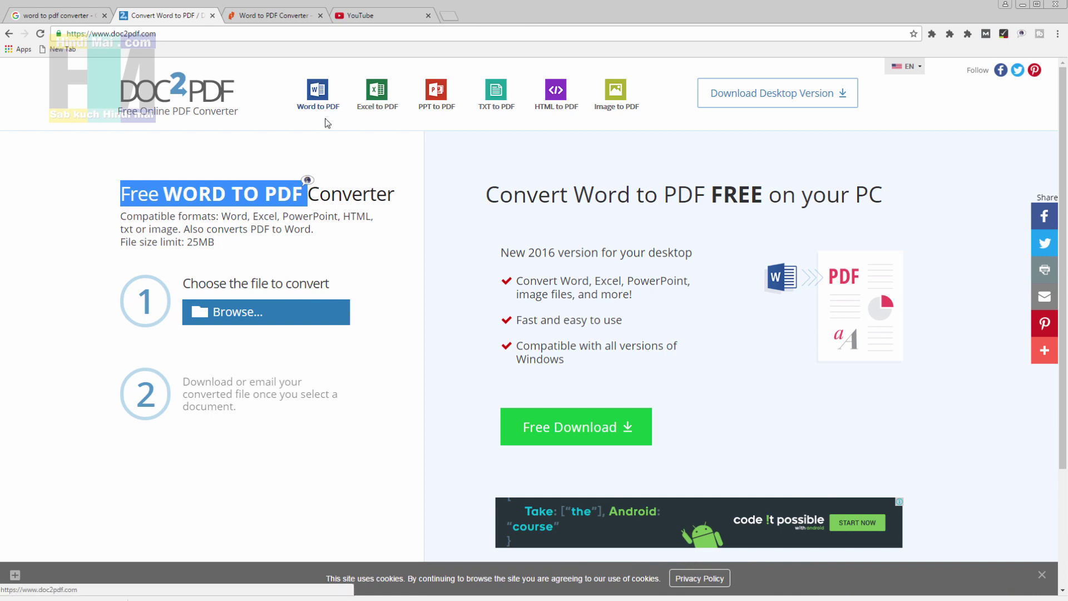
click(329, 198)
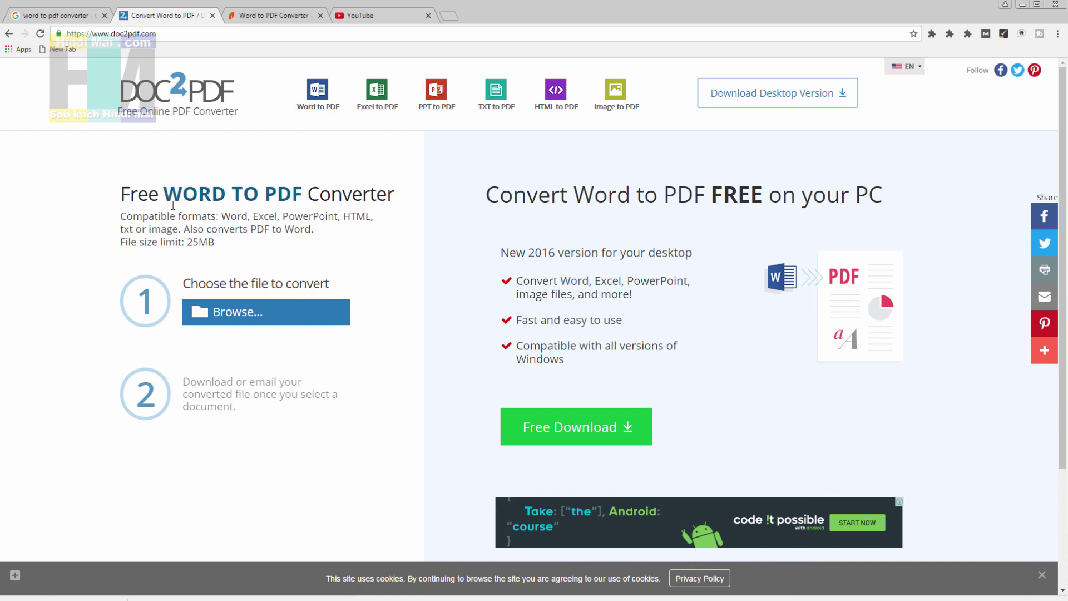
drag(174, 200, 321, 194)
click(307, 259)
drag(134, 217, 218, 245)
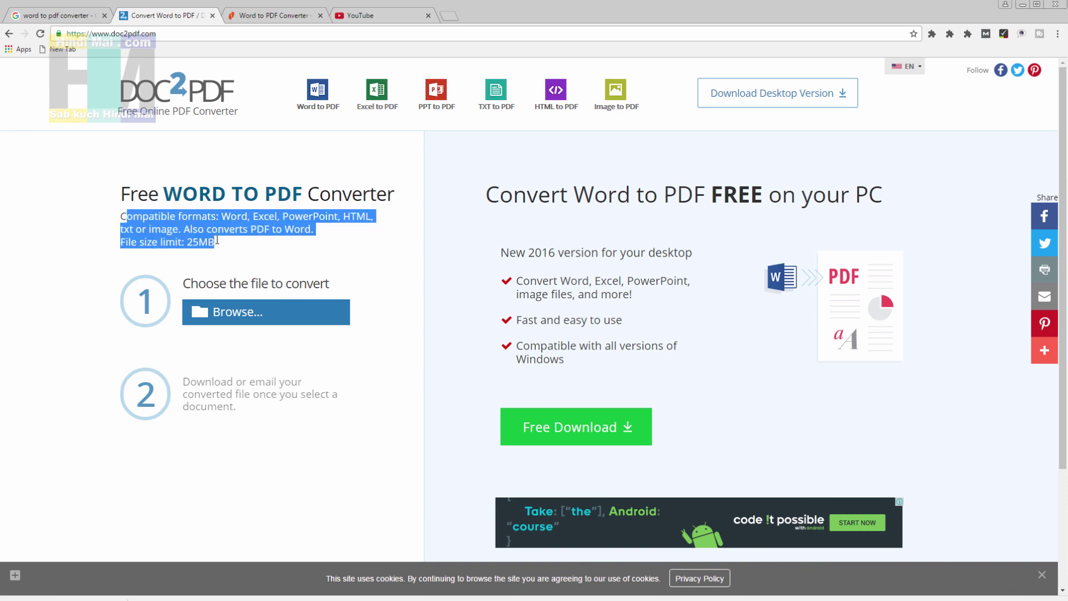
click(249, 248)
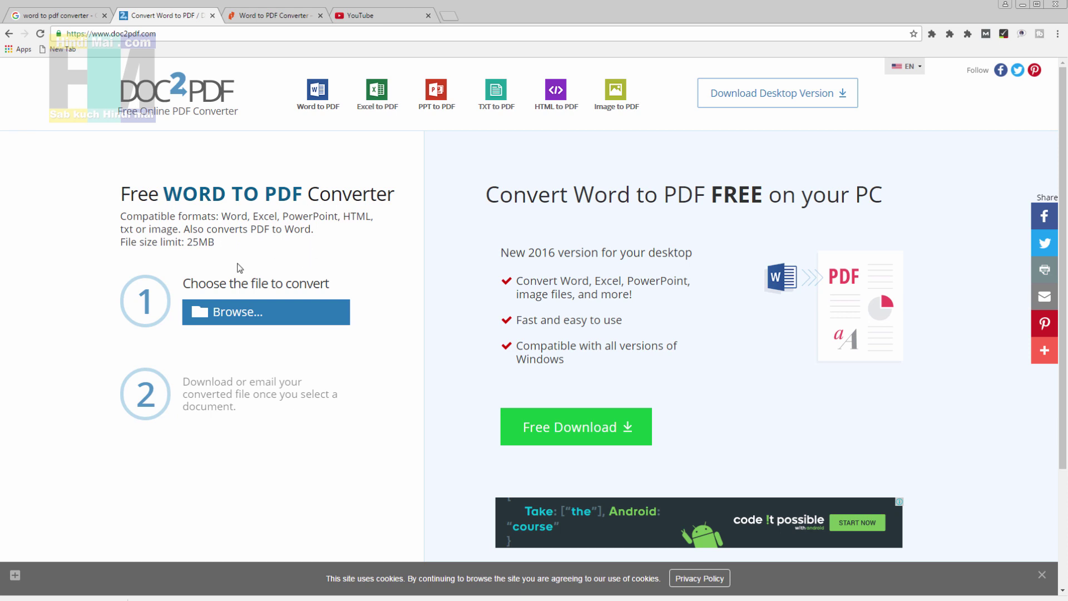
Upload ABCD_Word TO PDF to Doc2PDF, download the converted PDF, and show the Downloads folder
click(245, 312)
click(274, 210)
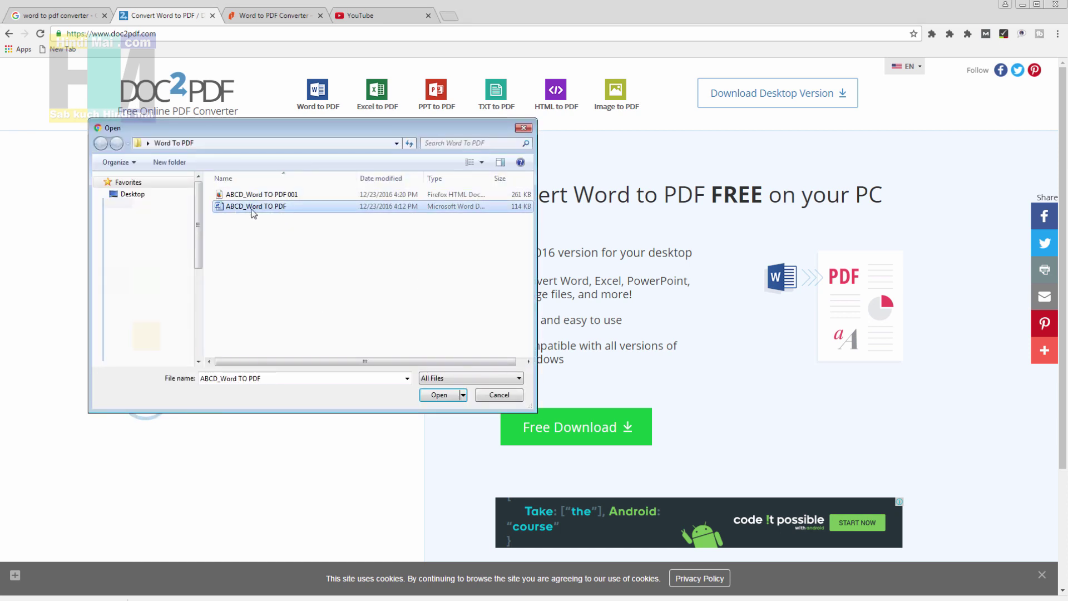
click(448, 395)
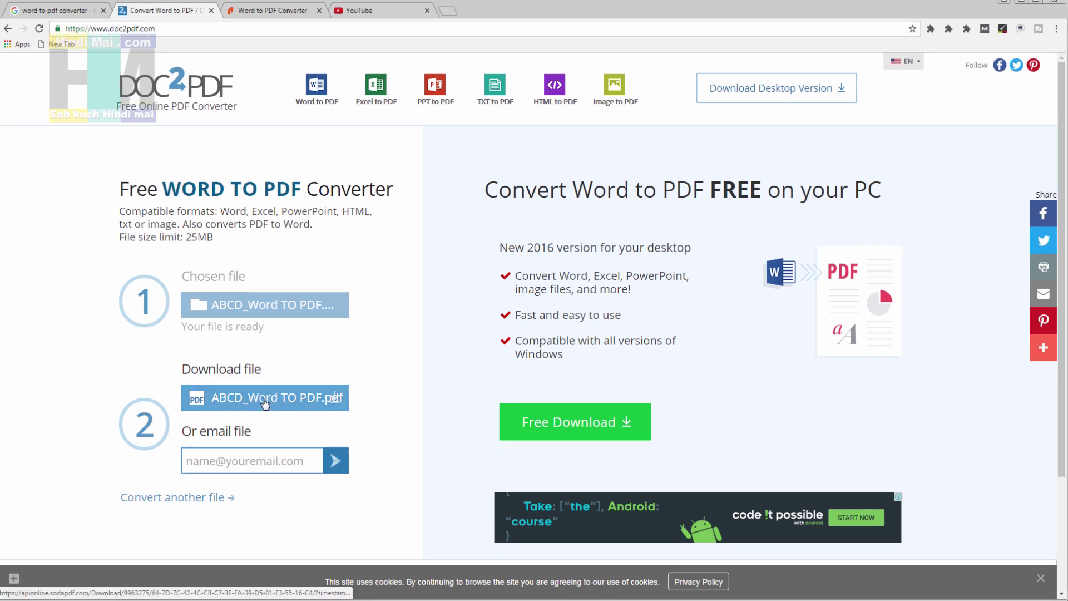
click(263, 399)
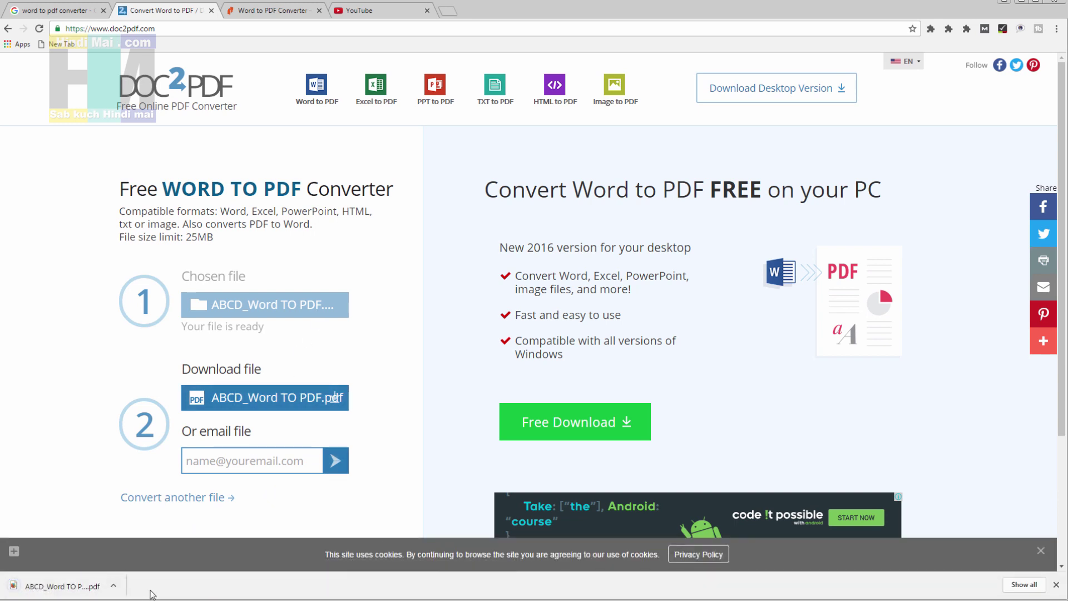
mouse_move(63, 586)
click(180, 568)
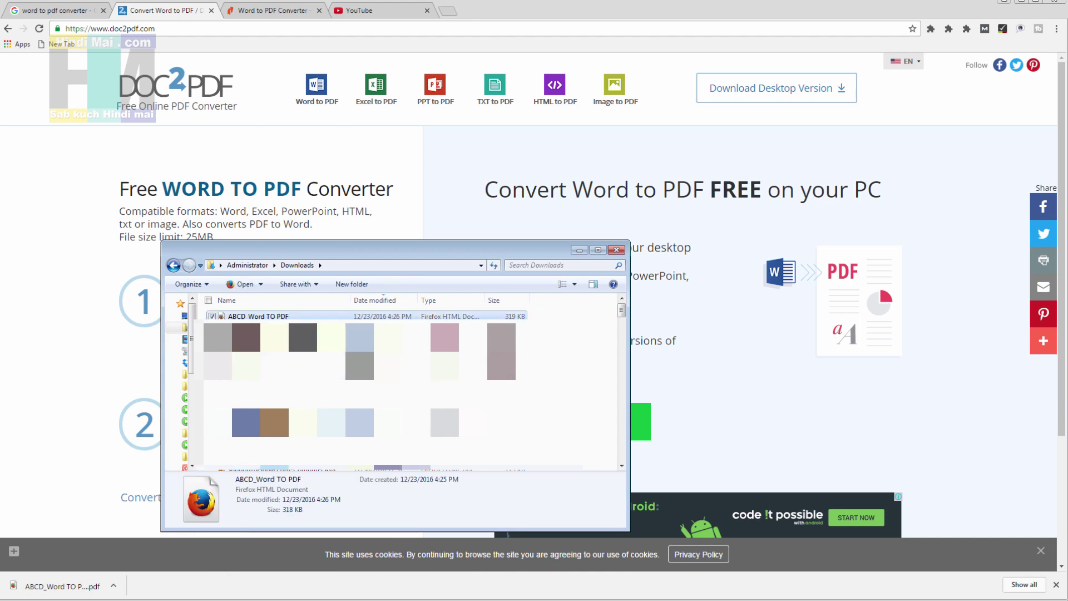
Open and scroll through the downloaded ABCD_Word TO PDF.pdf, then close it and the Downloads window
double_click(296, 316)
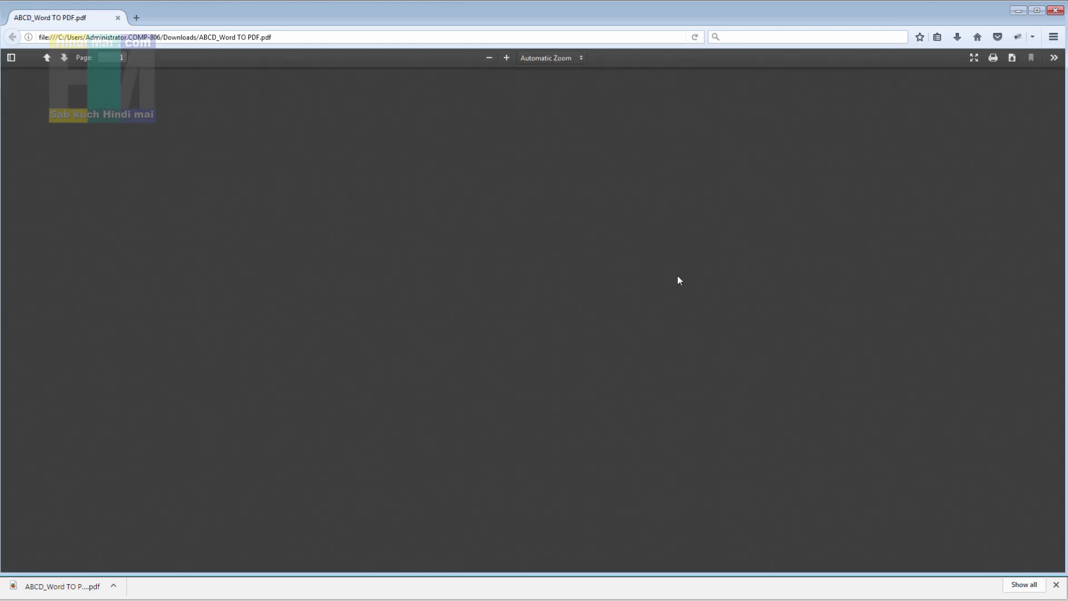
scroll(593, 342, down, 6)
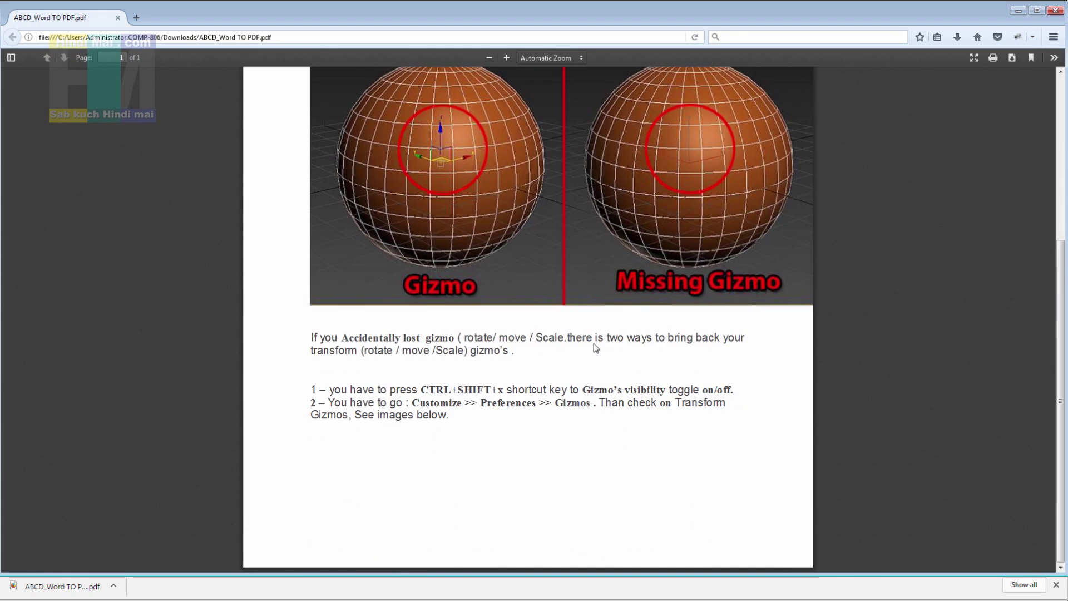
scroll(596, 312, up, 3)
scroll(600, 345, up, 5)
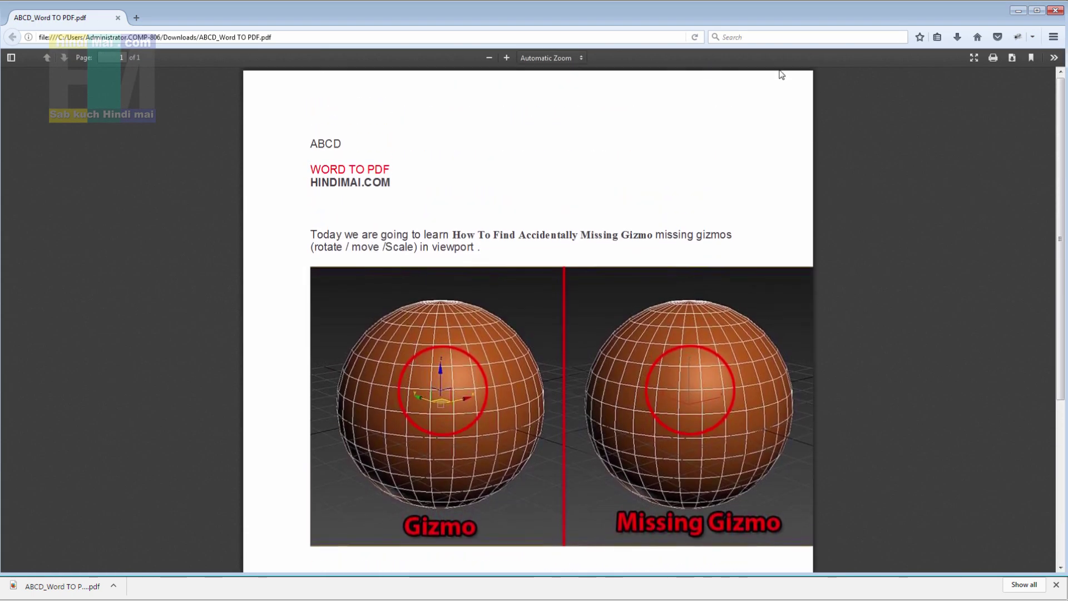
click(1055, 11)
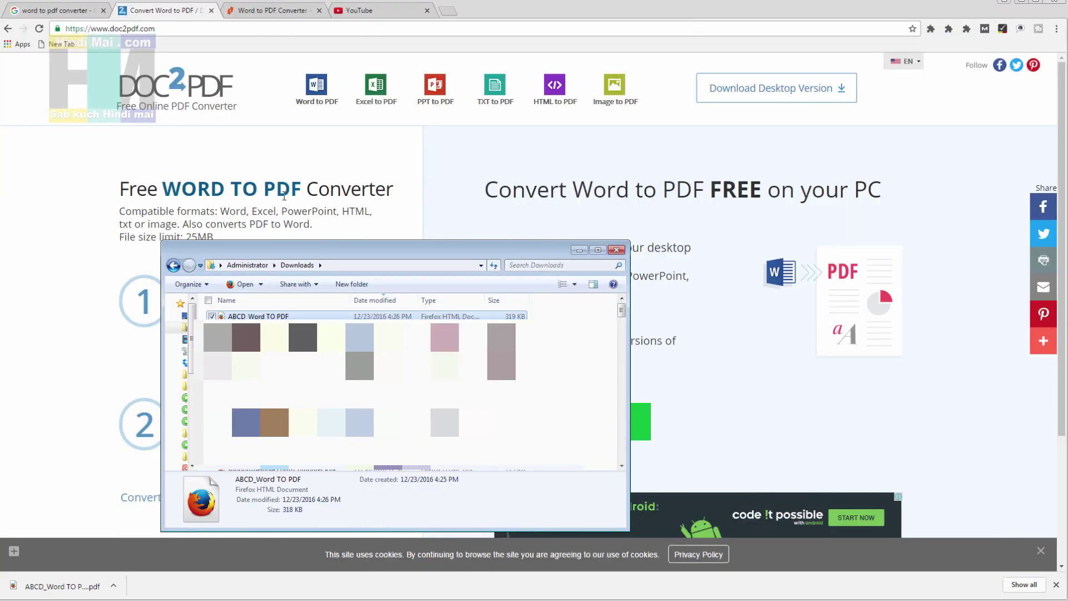
click(580, 250)
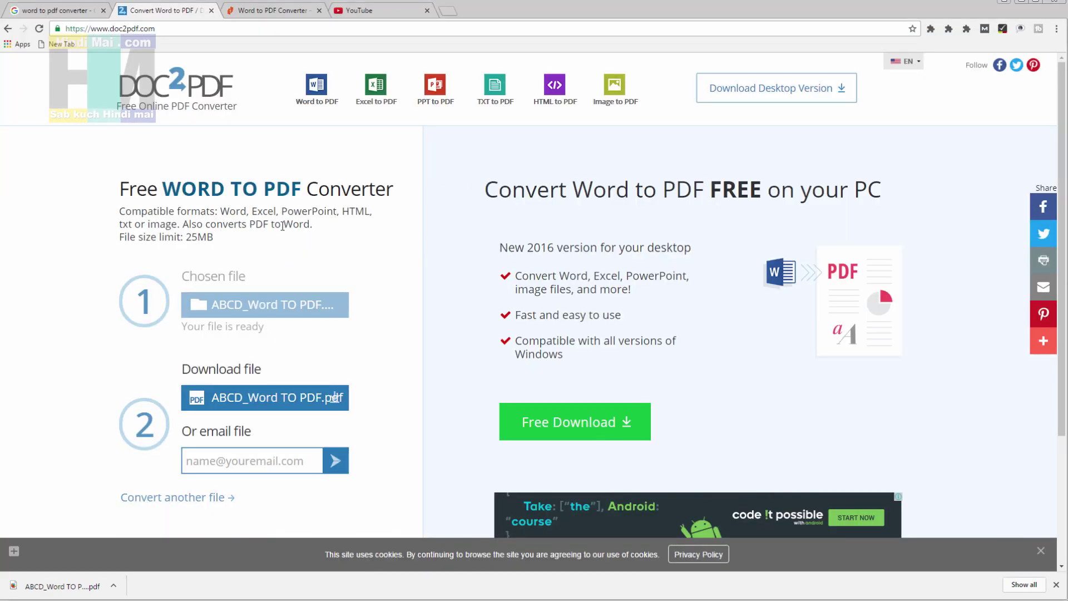
click(268, 11)
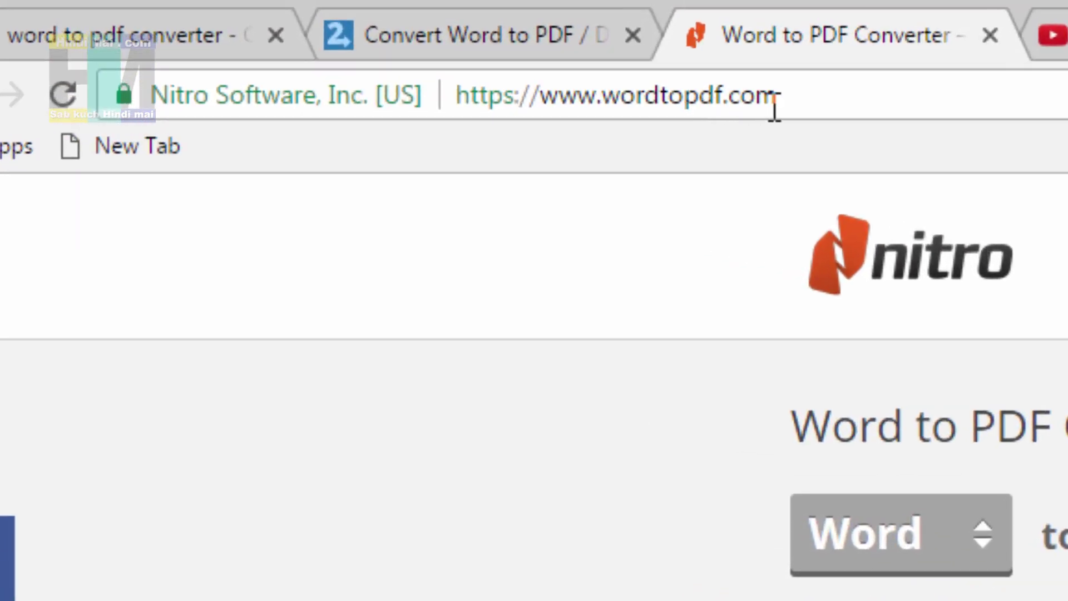
click(253, 29)
drag(751, 99, 561, 95)
click(831, 99)
Check the source and target format dropdowns, keeping PDF as the output format
click(311, 196)
click(311, 203)
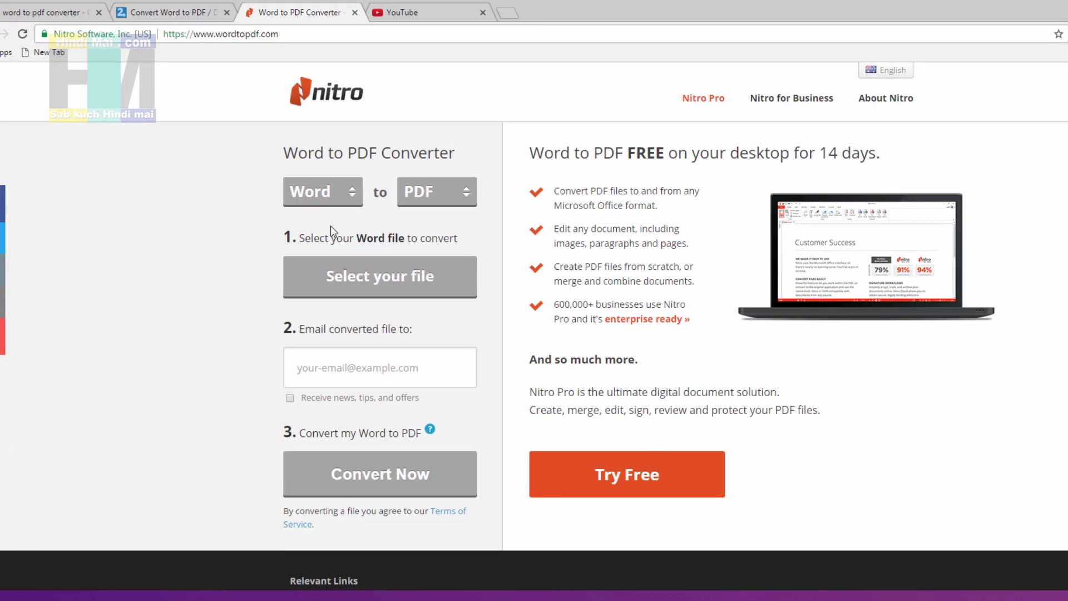
click(348, 196)
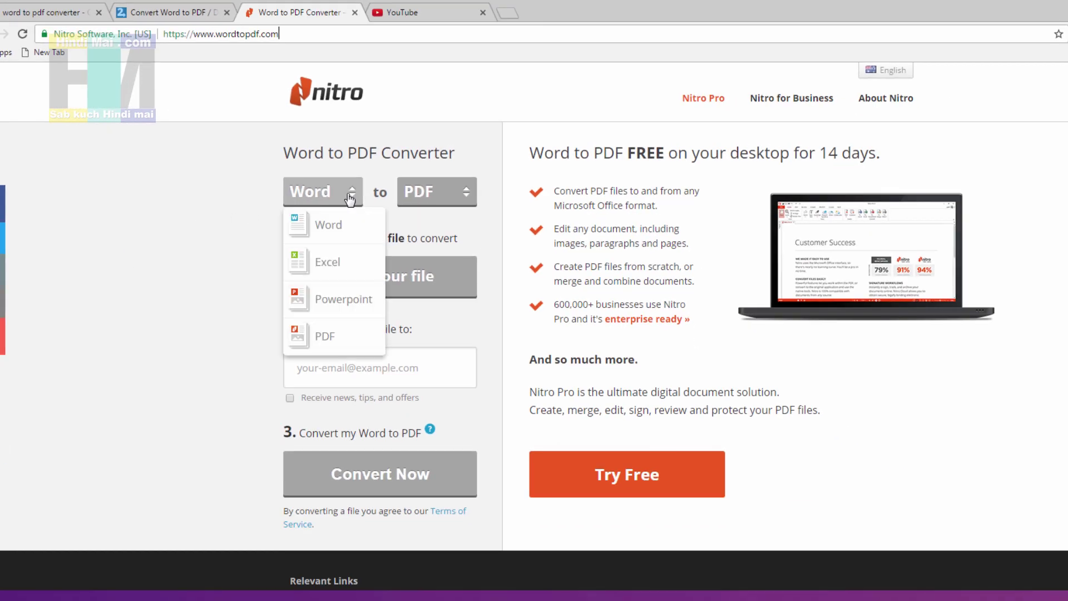
click(437, 197)
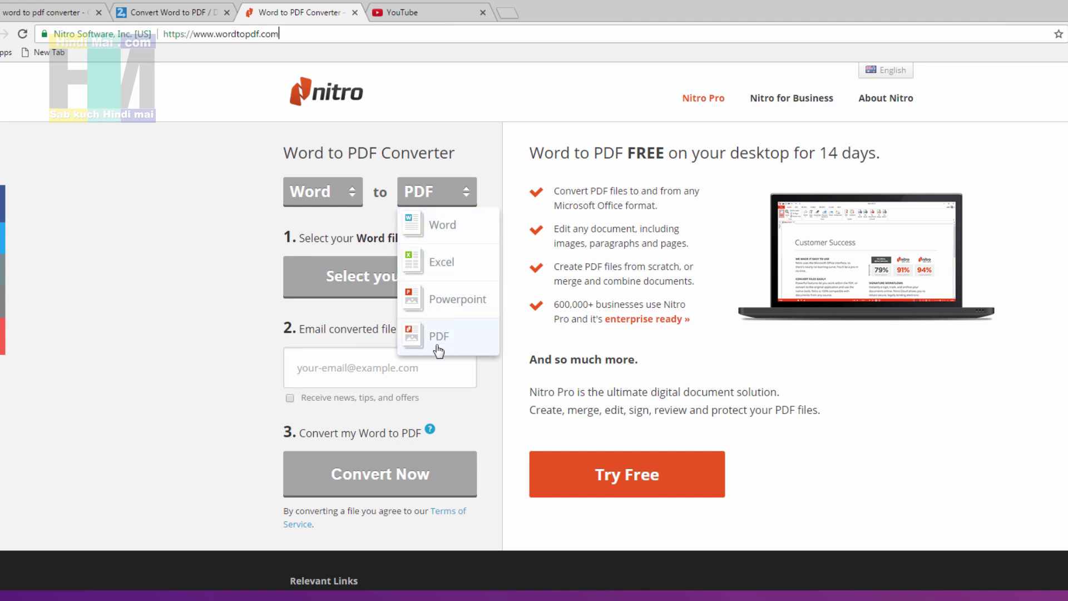
click(437, 340)
click(324, 200)
click(437, 192)
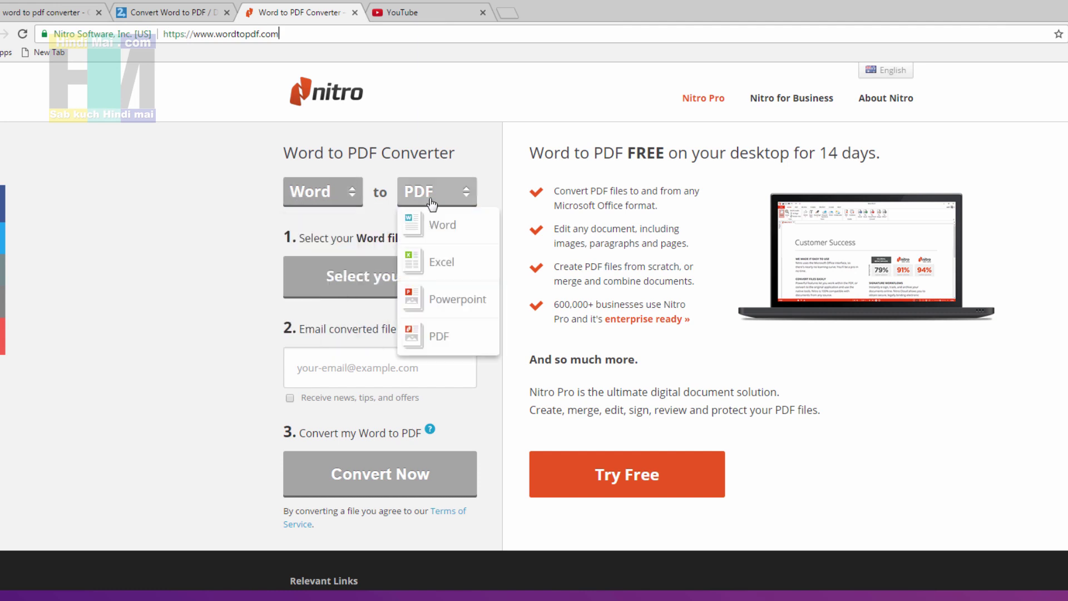
click(320, 195)
click(320, 195)
click(311, 200)
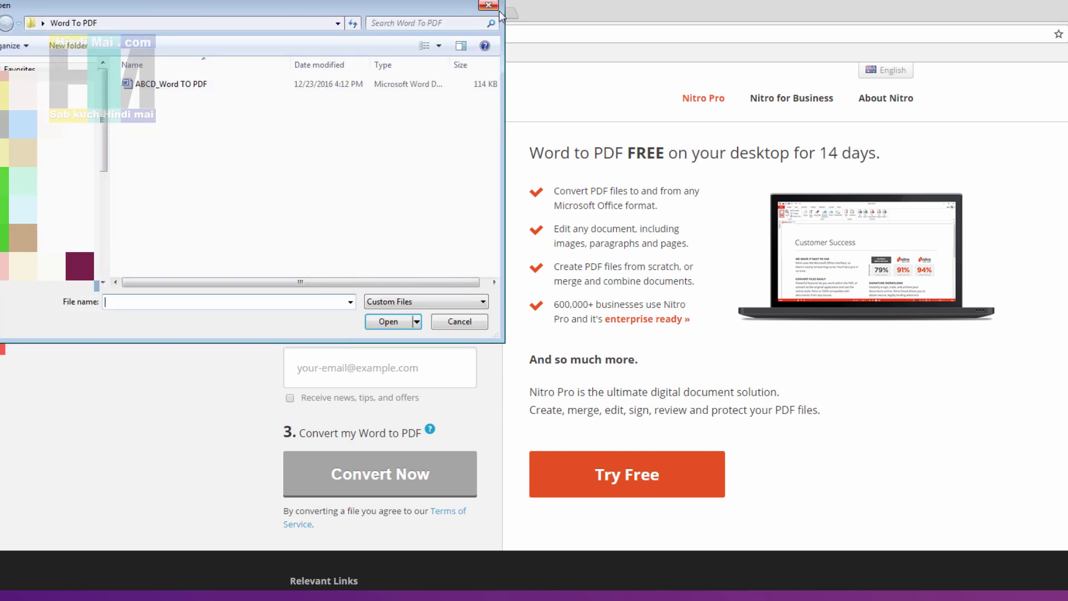
Cancel the file picker and scroll down the YouTube video about blocking Facebook game notifications
click(489, 7)
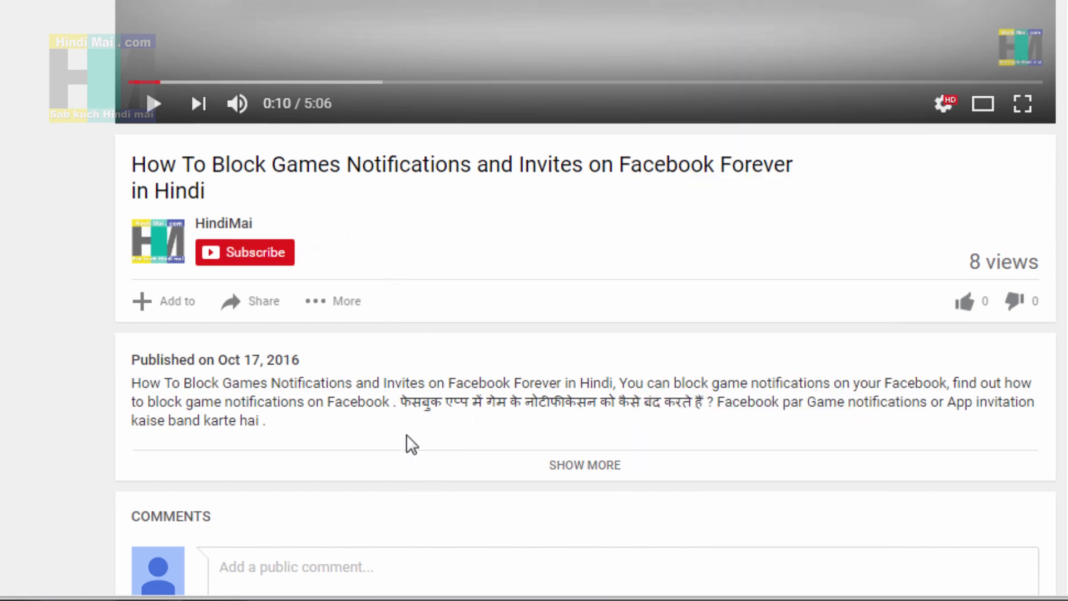
scroll(367, 484, down, 4)
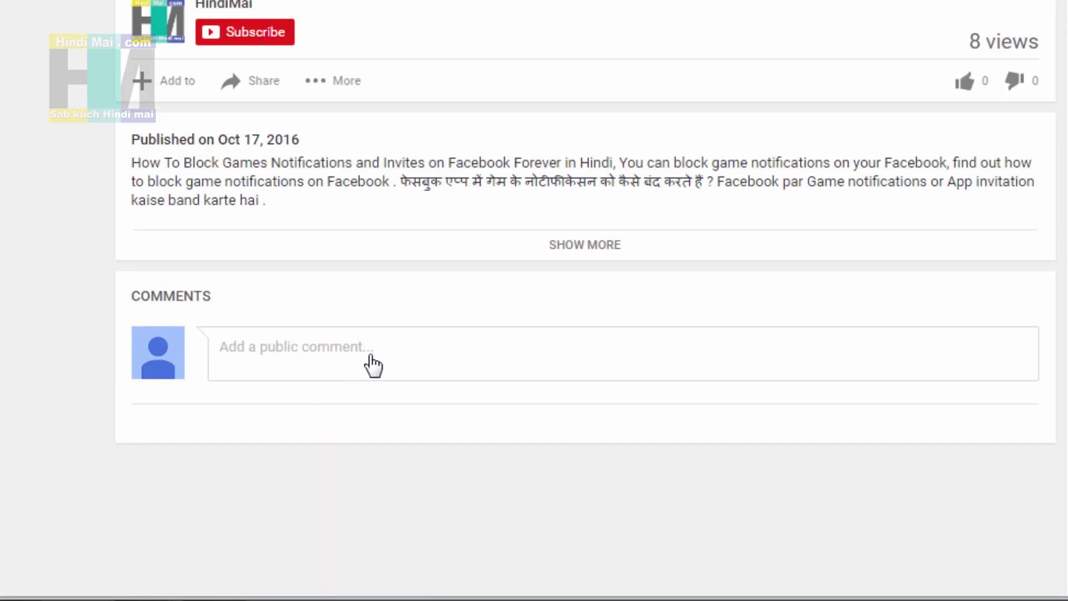